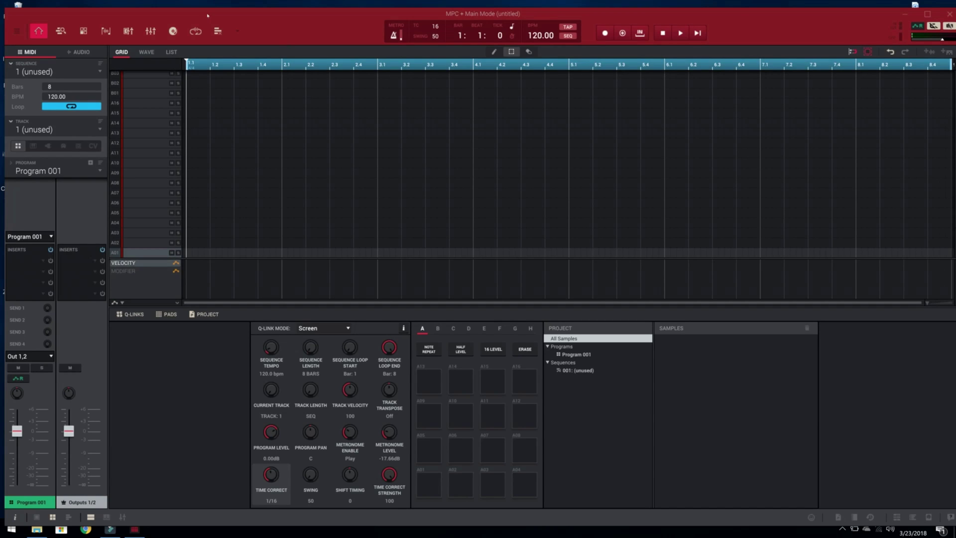
Arrange the MPC and folder windows so the ZOOM file sits on the desktop beside the Pads panel
drag(218, 16, 254, 237)
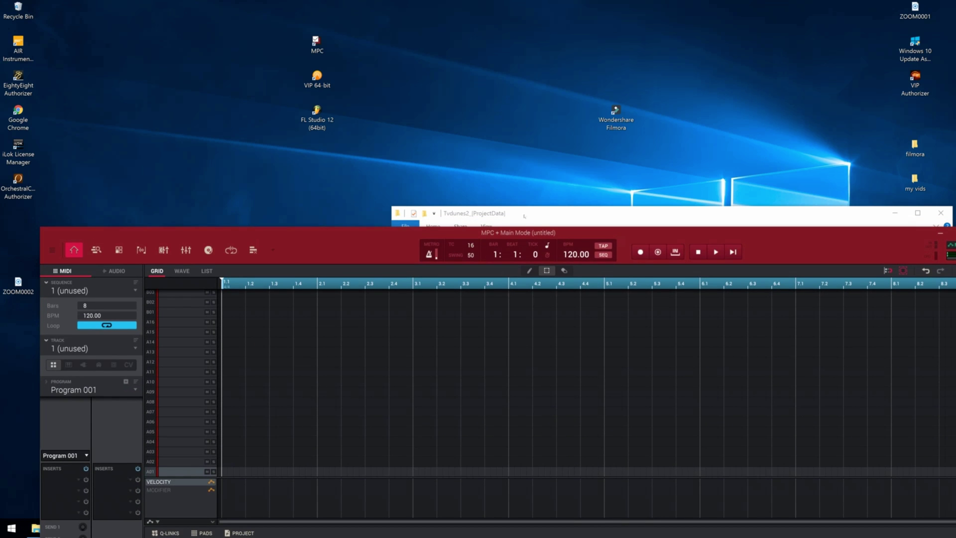
drag(524, 216, 515, 444)
mouse_move(337, 230)
mouse_down()
mouse_move(327, 161)
mouse_move(317, 173)
mouse_move(349, 326)
mouse_move(325, 262)
mouse_move(337, 246)
mouse_up()
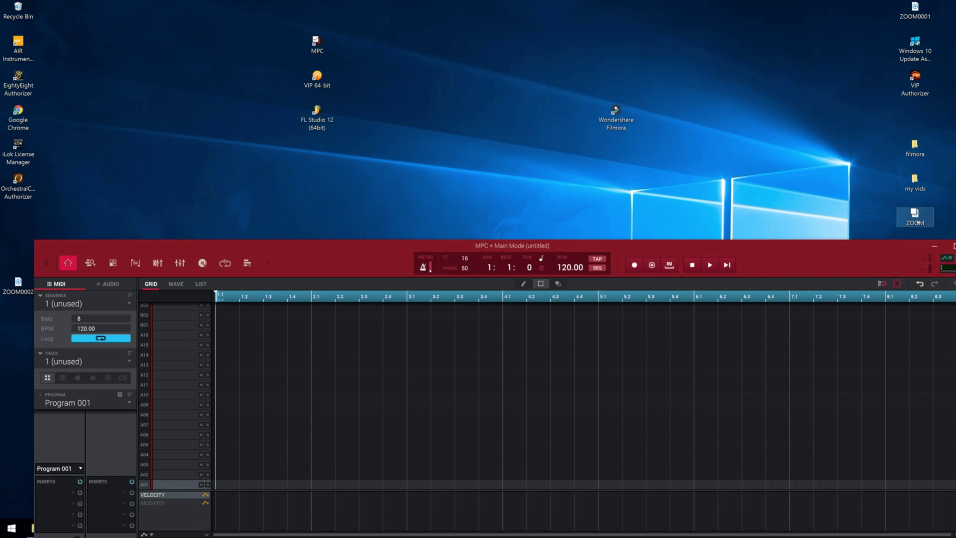
drag(916, 222, 20, 236)
drag(203, 241, 218, 22)
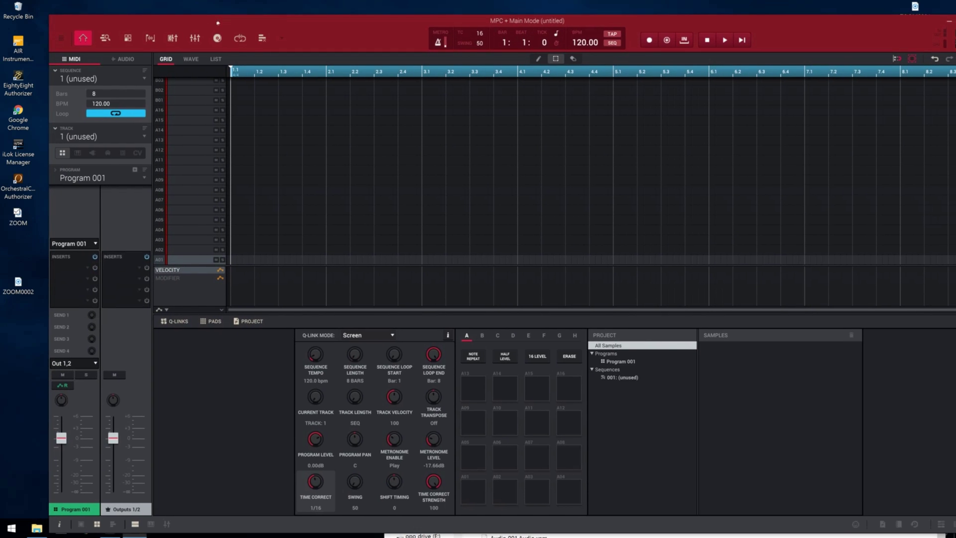
Load the ZOOM audio file onto pad A01 and audition it
click(29, 217)
drag(18, 215, 266, 250)
click(474, 491)
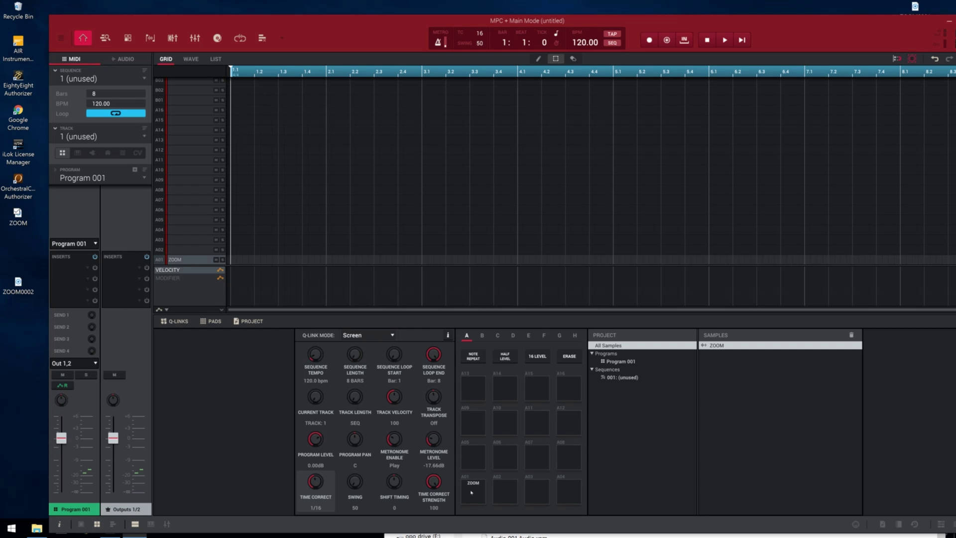
Switch to Grid Edit with Ctrl+E, nudge the MPC window right, and open the main file menu
key(ctrl+e)
drag(300, 29, 309, 26)
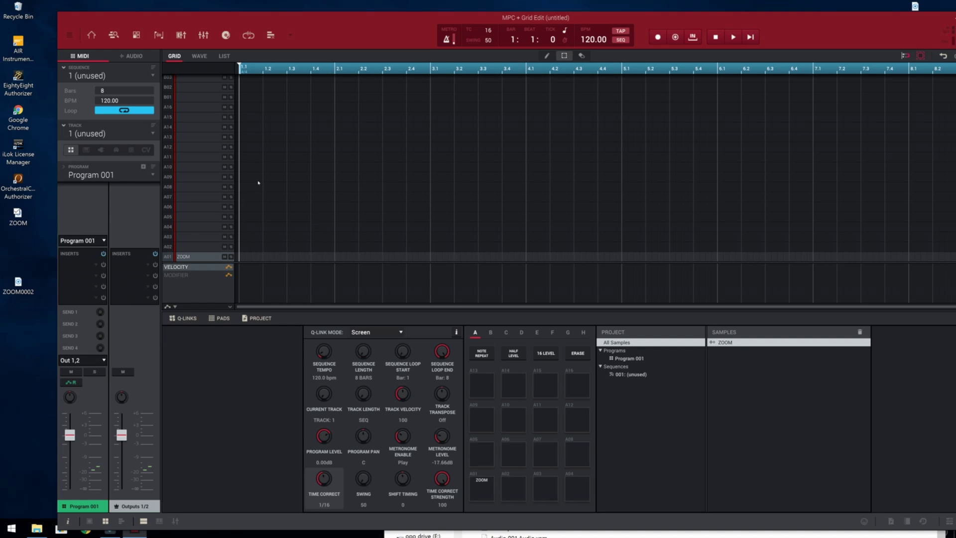
click(69, 35)
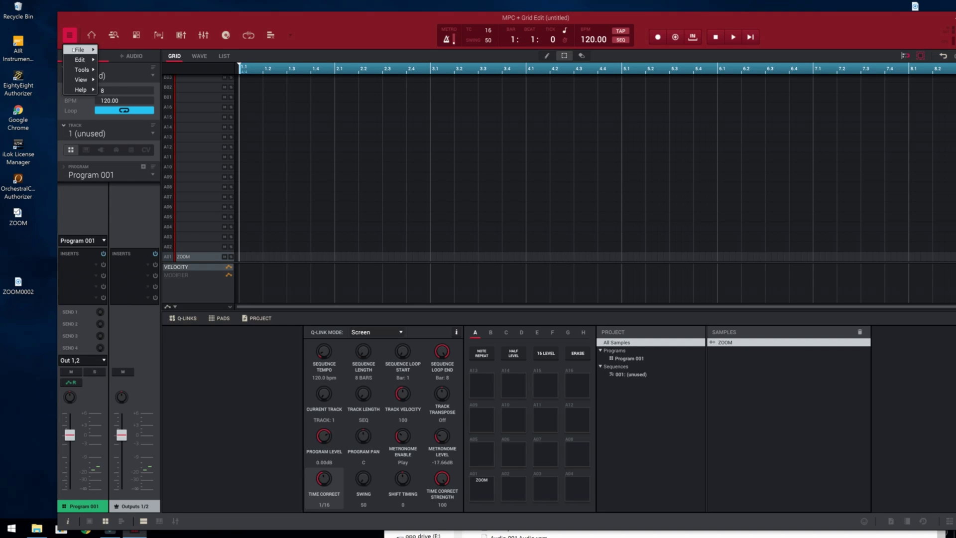
mouse_move(73, 49)
mouse_move(134, 76)
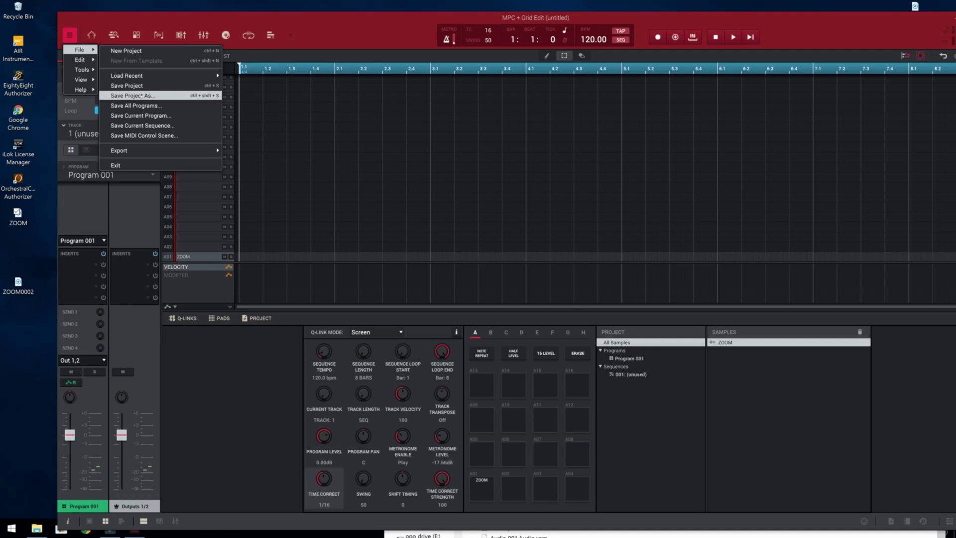
mouse_move(219, 150)
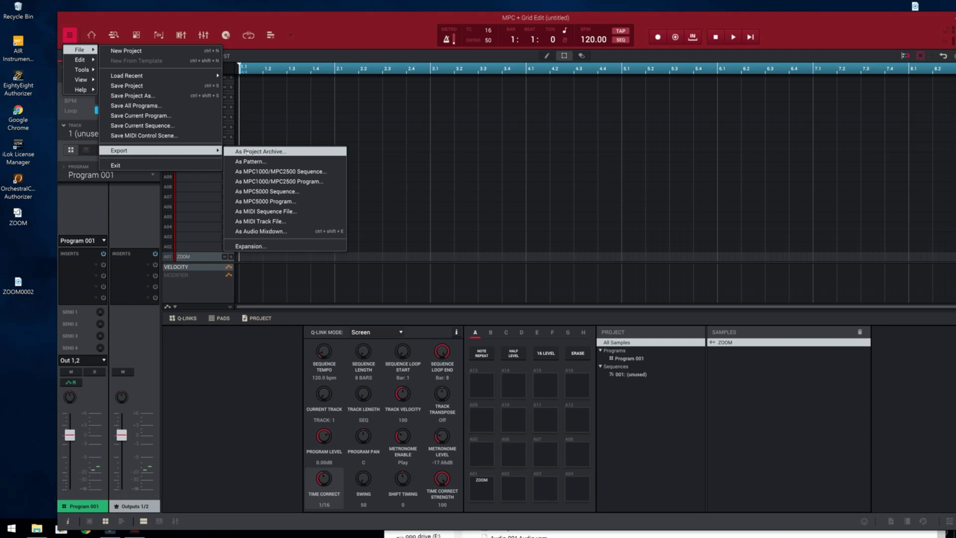
drag(394, 37, 53, 55)
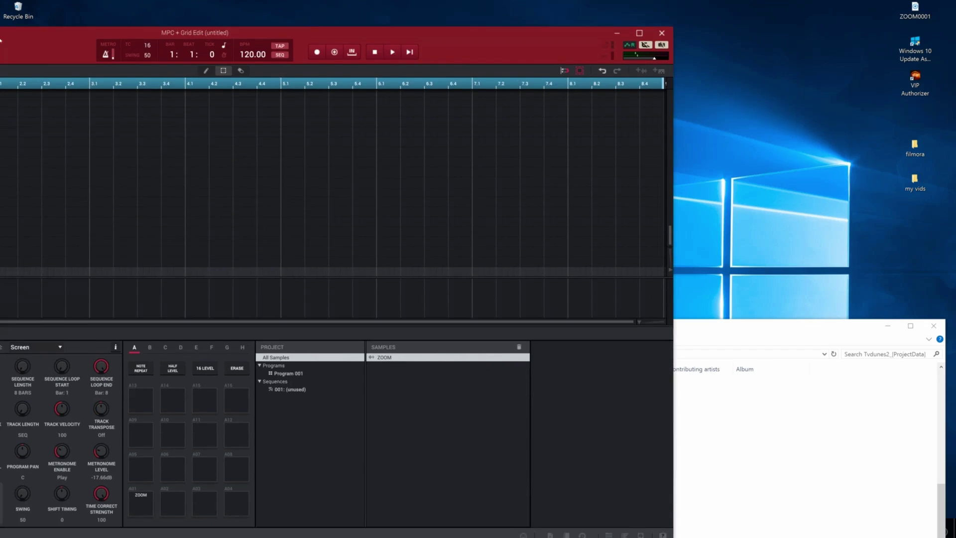
From opo drive (E:) in Explorer, drop the Dunk .xpj project file onto MPC
click(784, 338)
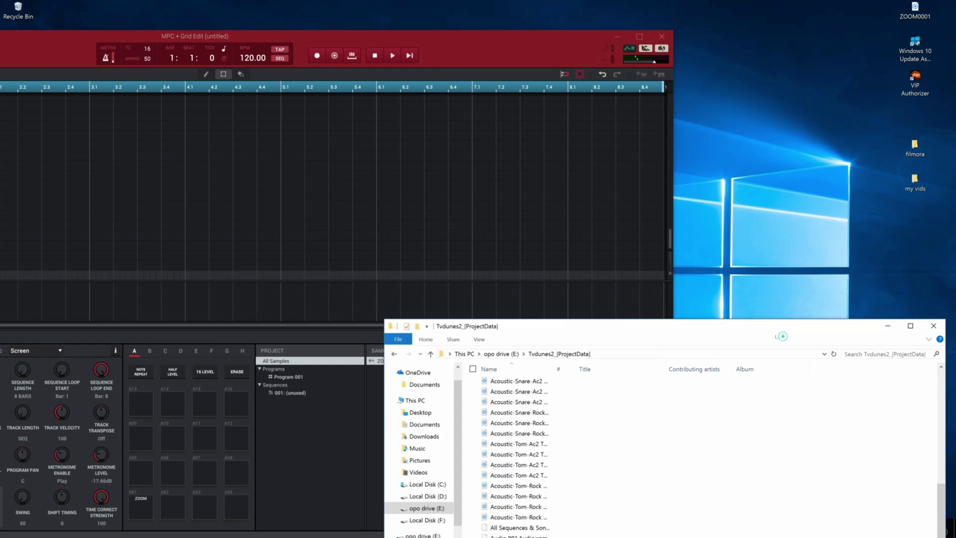
drag(628, 331, 544, 131)
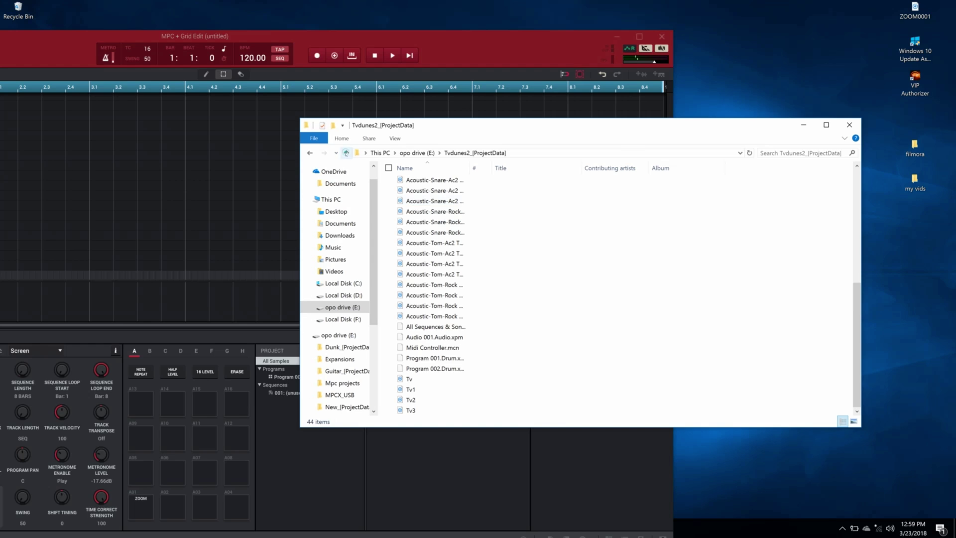
click(347, 153)
scroll(487, 358, down, 2)
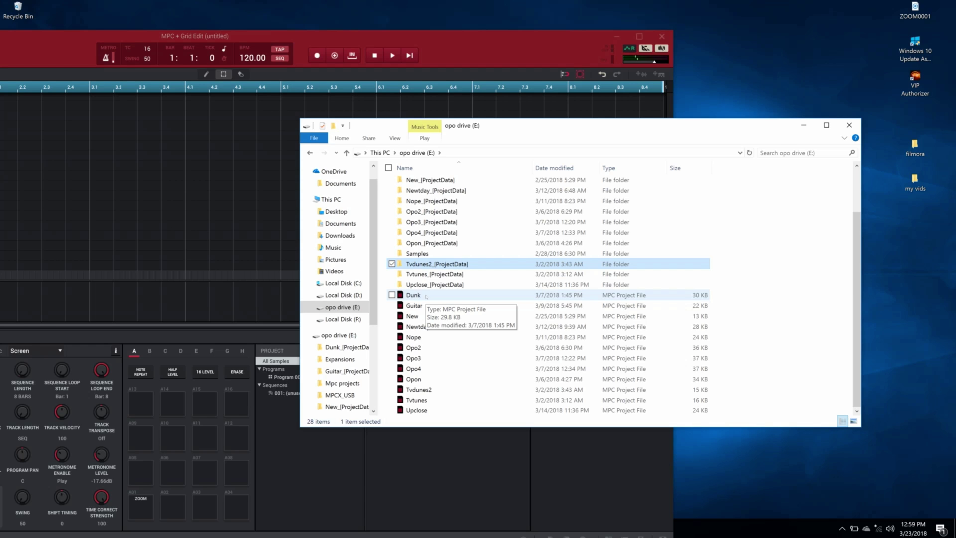
drag(426, 297, 456, 339)
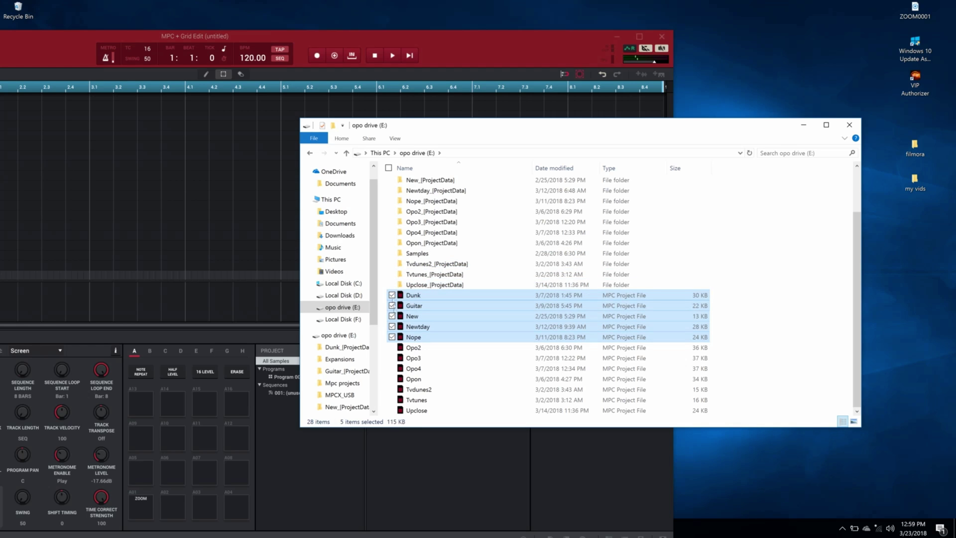
click(382, 266)
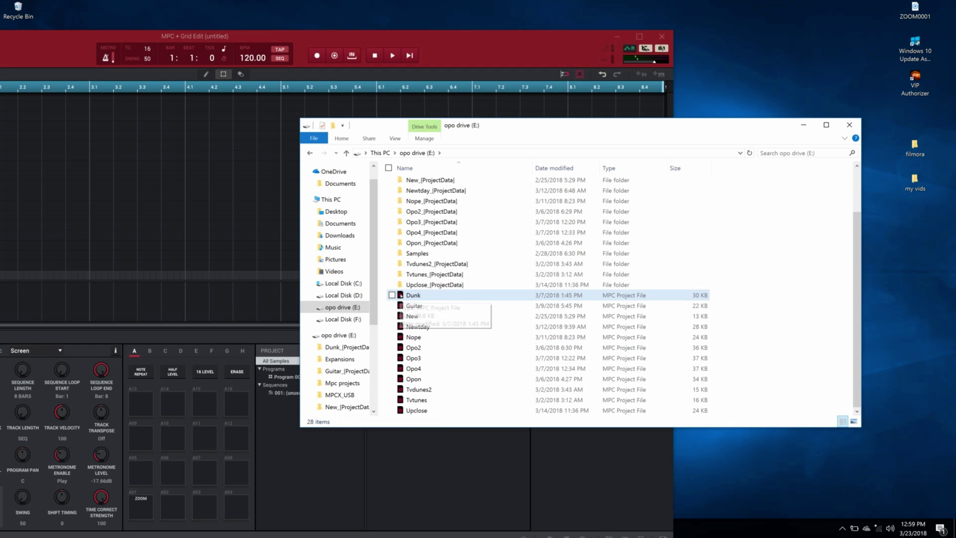
drag(412, 296, 75, 125)
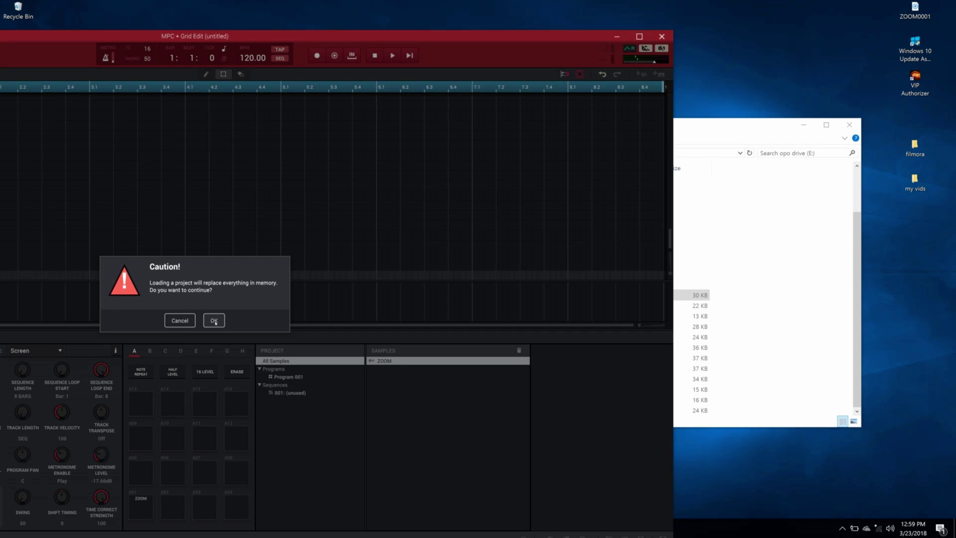
Confirm replacing the project with Dunk, then inspect tracks A13 DStep_C_Bass12 and A06 DStep_Sfx3
click(214, 320)
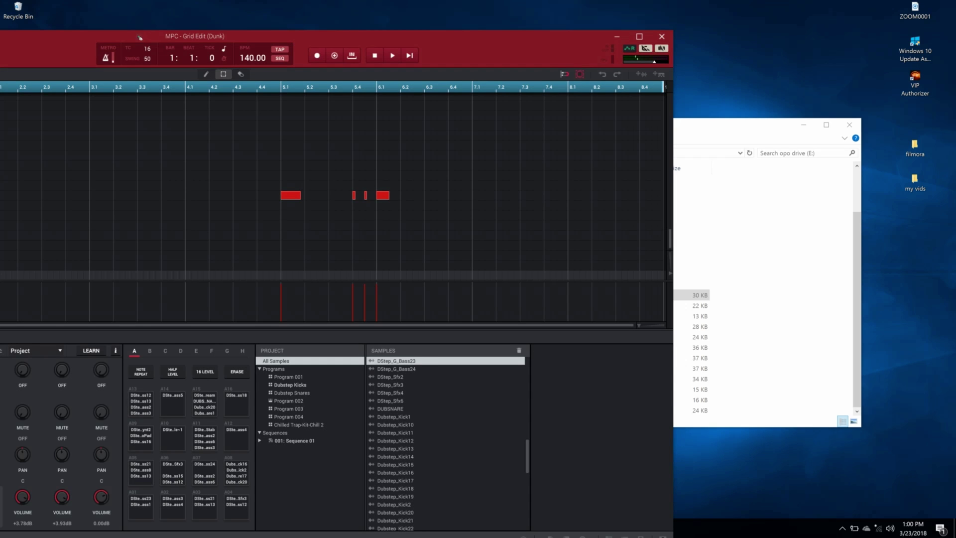
drag(139, 37, 323, 28)
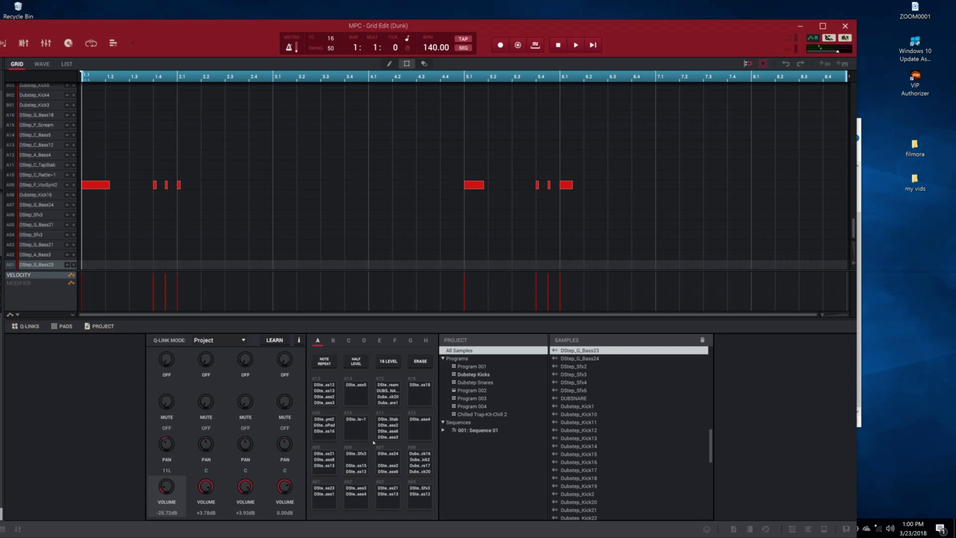
click(325, 397)
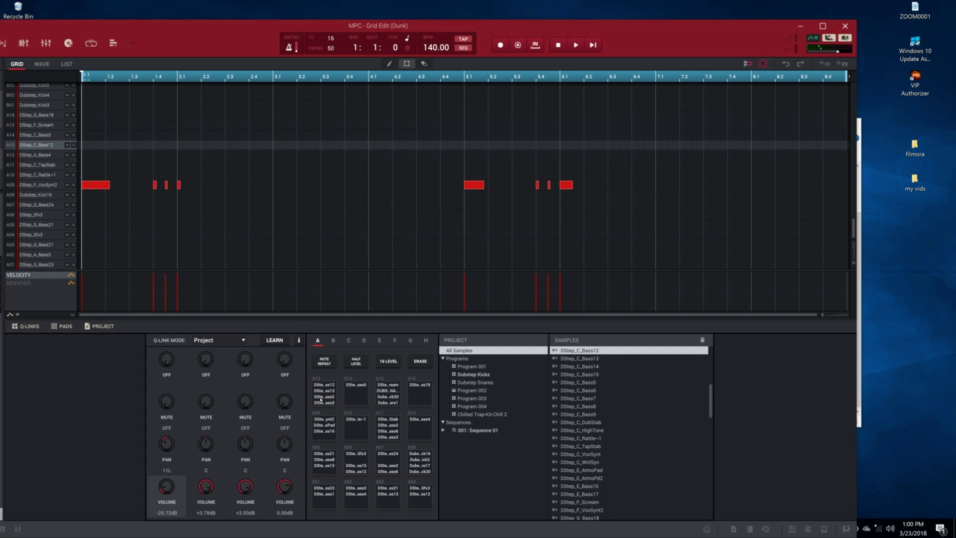
click(357, 458)
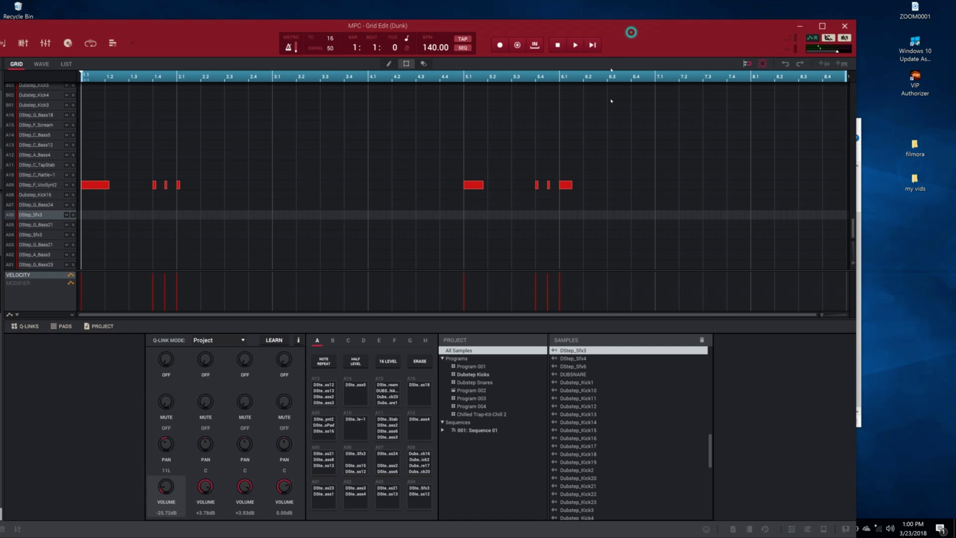
drag(632, 35, 607, 267)
drag(599, 371, 678, 314)
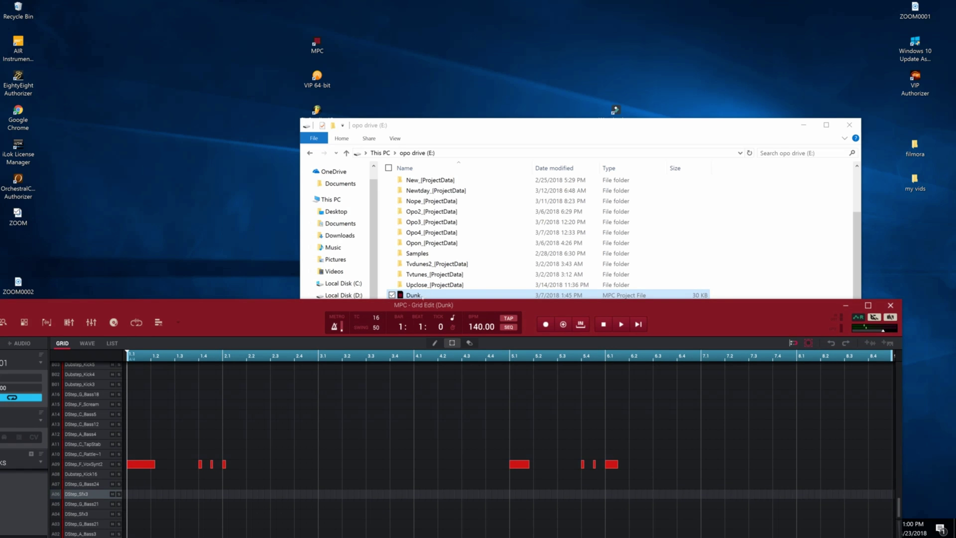
Reposition the MPC window and show the File > Export submenu from the main menu
drag(334, 308, 377, 304)
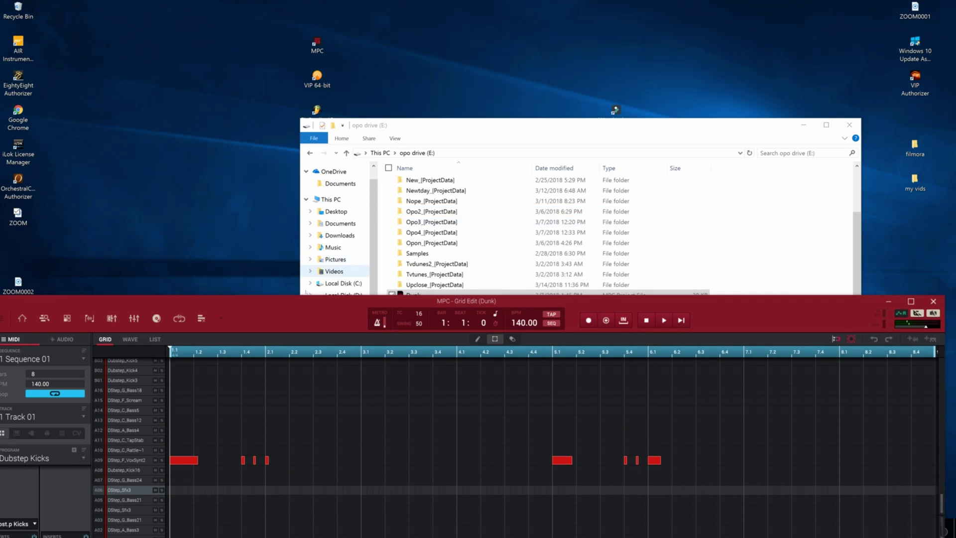
drag(299, 305, 366, 265)
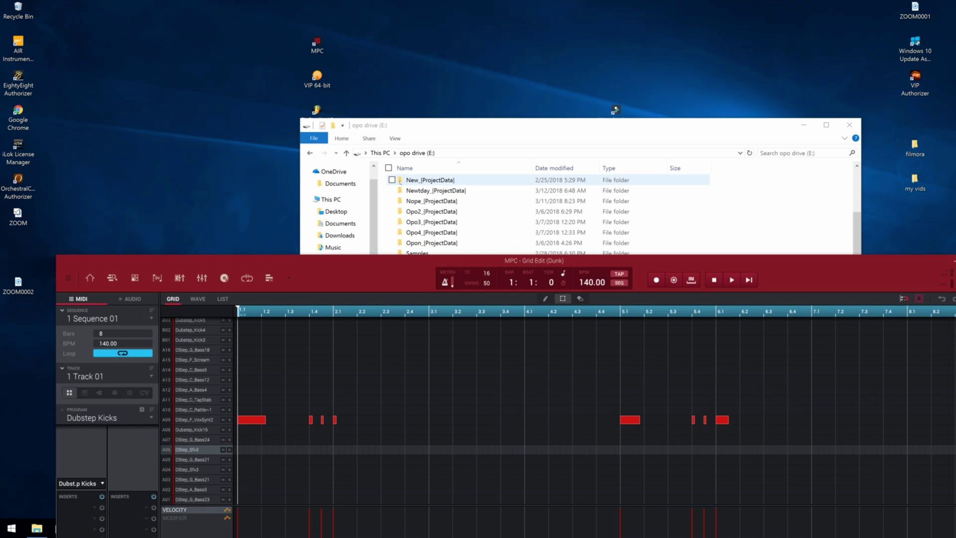
click(69, 278)
mouse_move(77, 302)
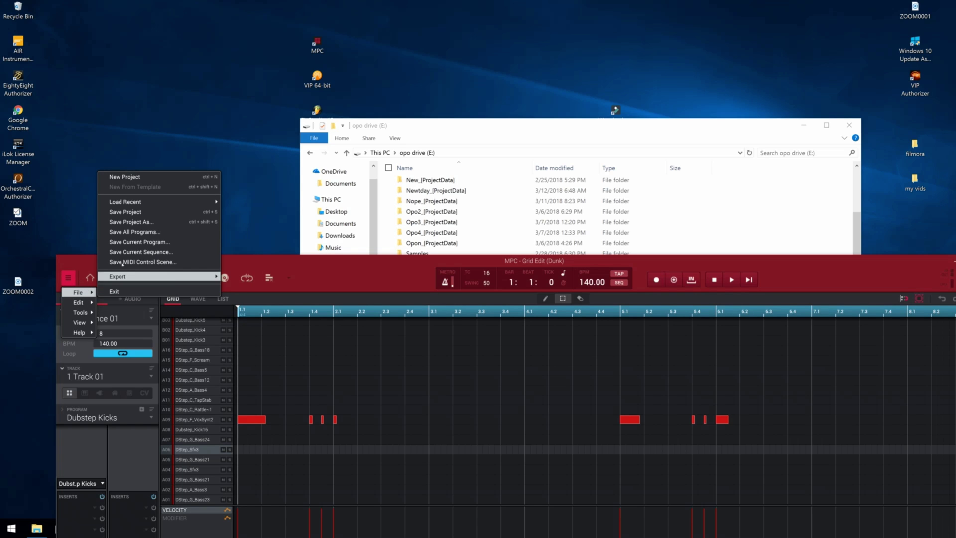
mouse_move(126, 276)
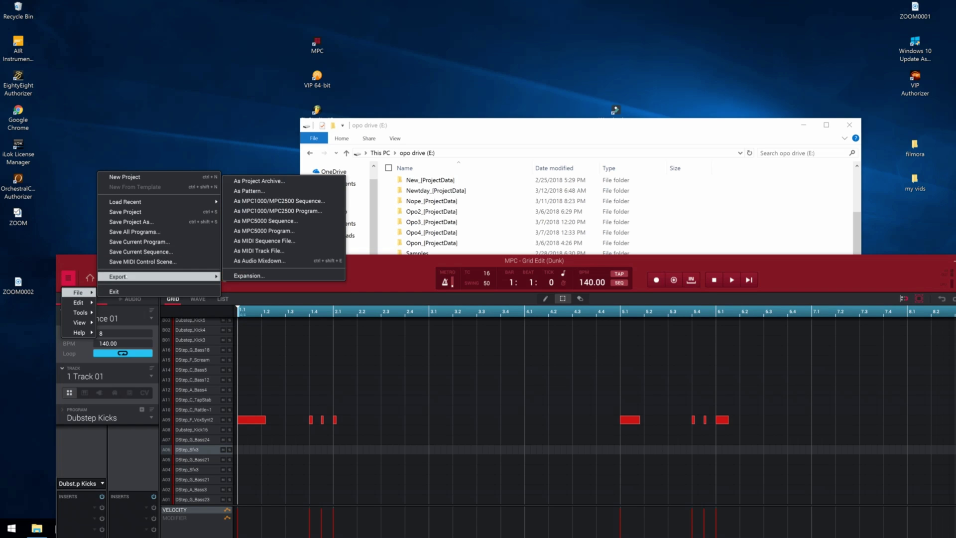
Open Export As Audio Mixdown with Save as project preview ticked, then switch between Explorer and MPC
click(264, 261)
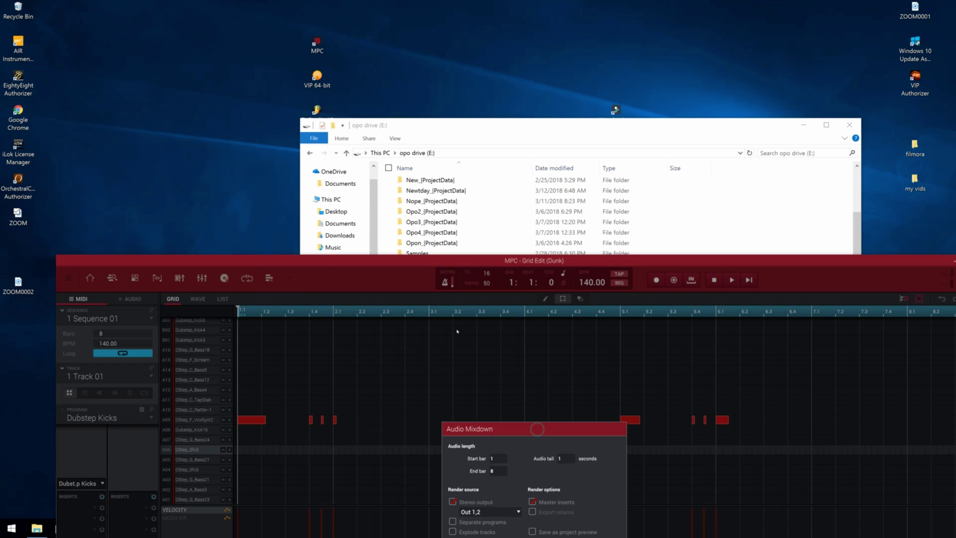
click(596, 533)
click(37, 528)
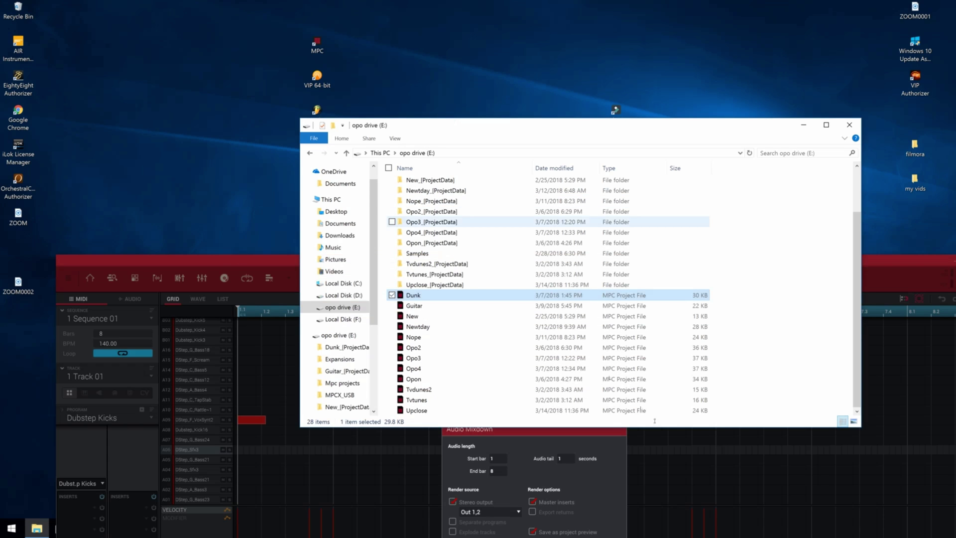
click(907, 265)
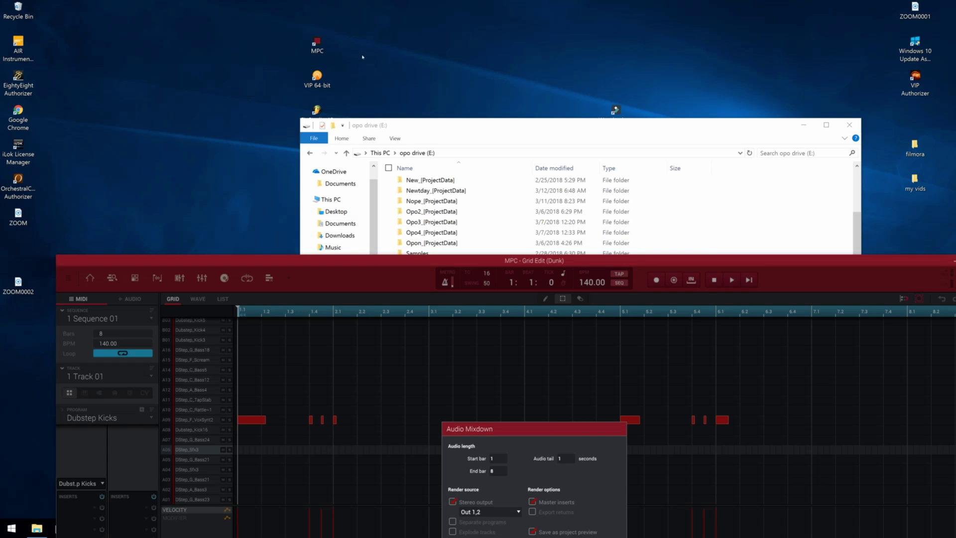
double_click(317, 47)
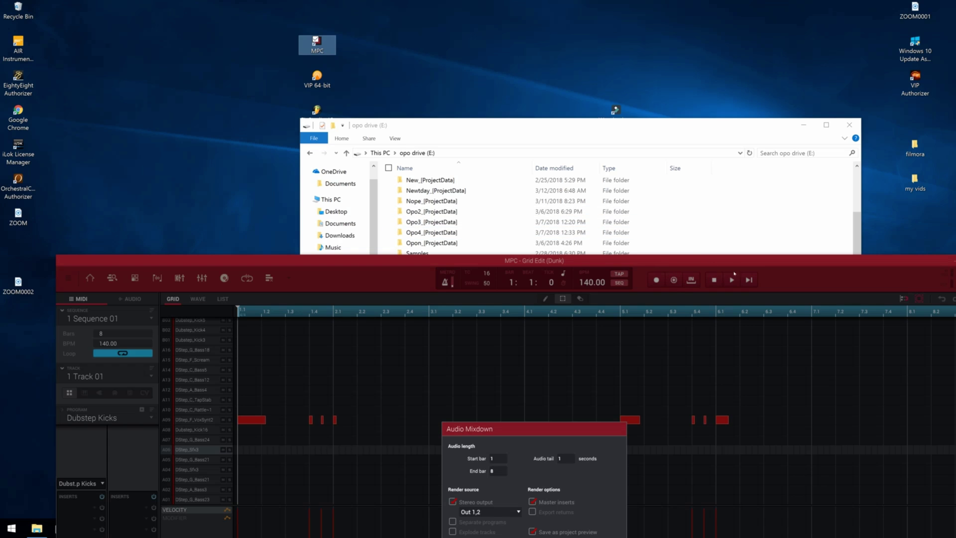
click(455, 124)
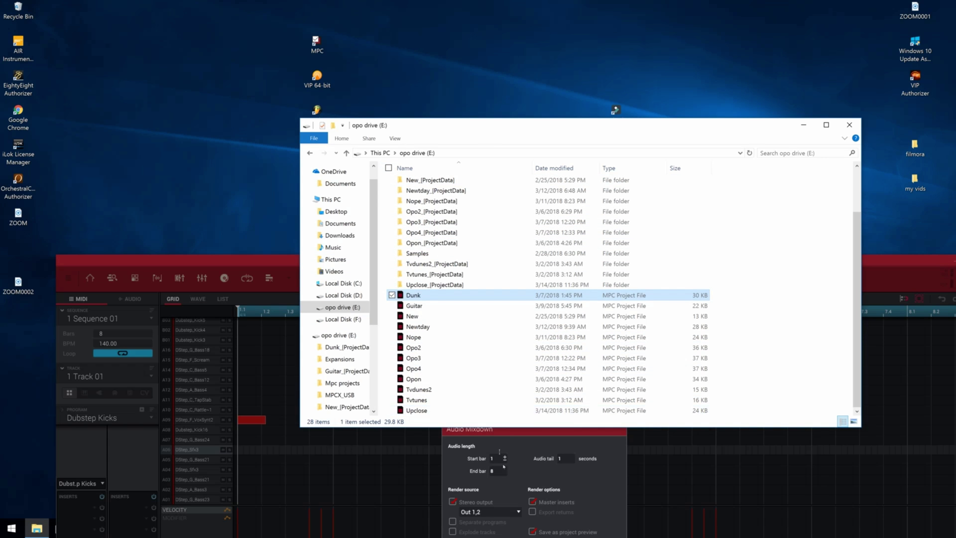
click(530, 428)
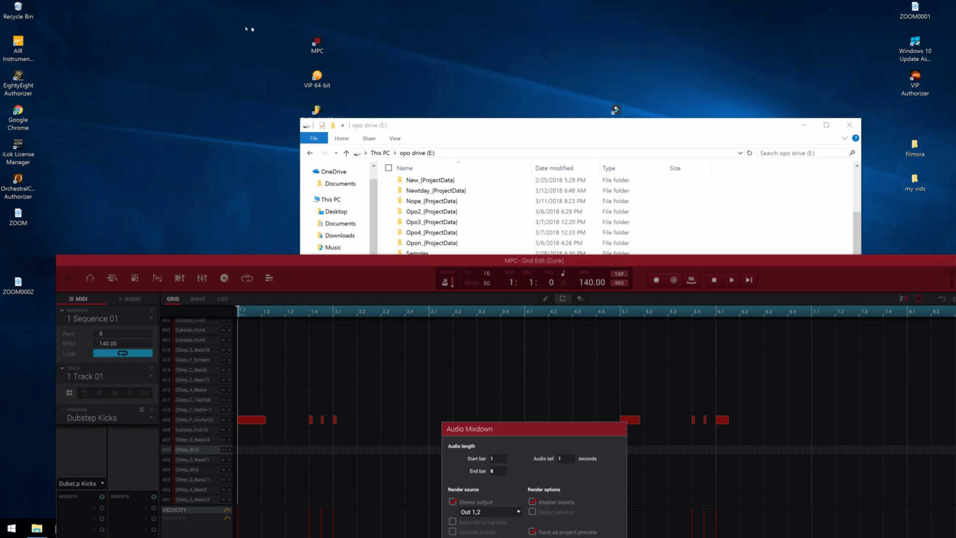
Load the Newtday project into MPC, then browse Tvtunes_[ProjectData] and drag a sample file out
click(37, 528)
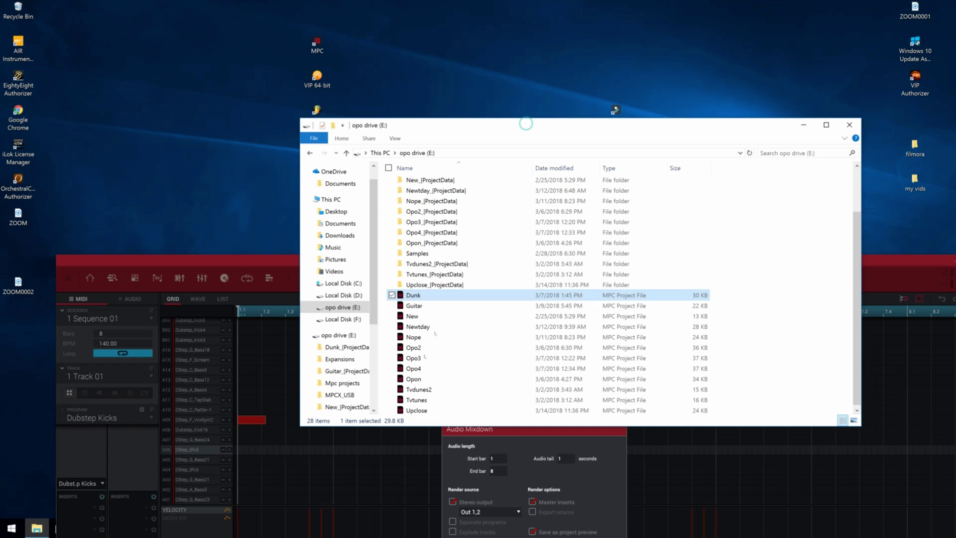
double_click(417, 326)
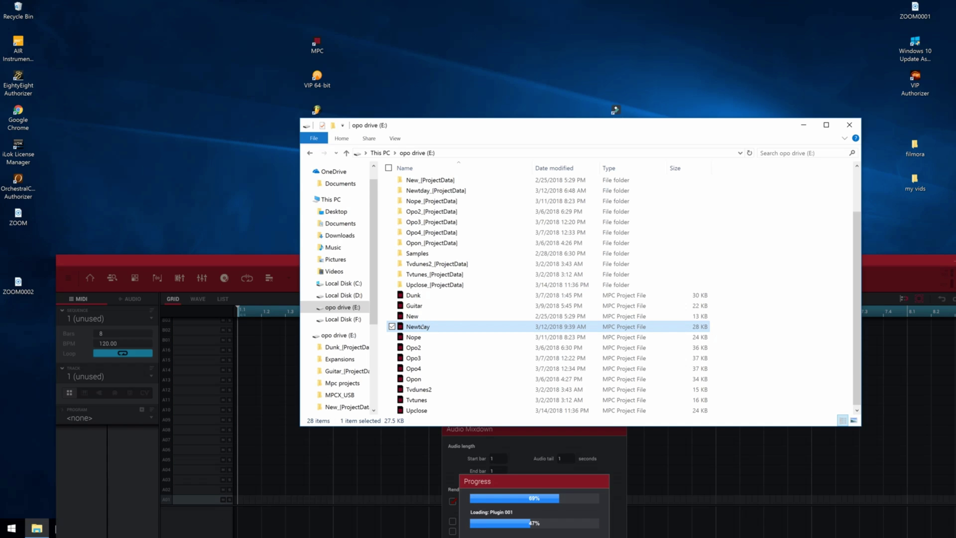
double_click(417, 275)
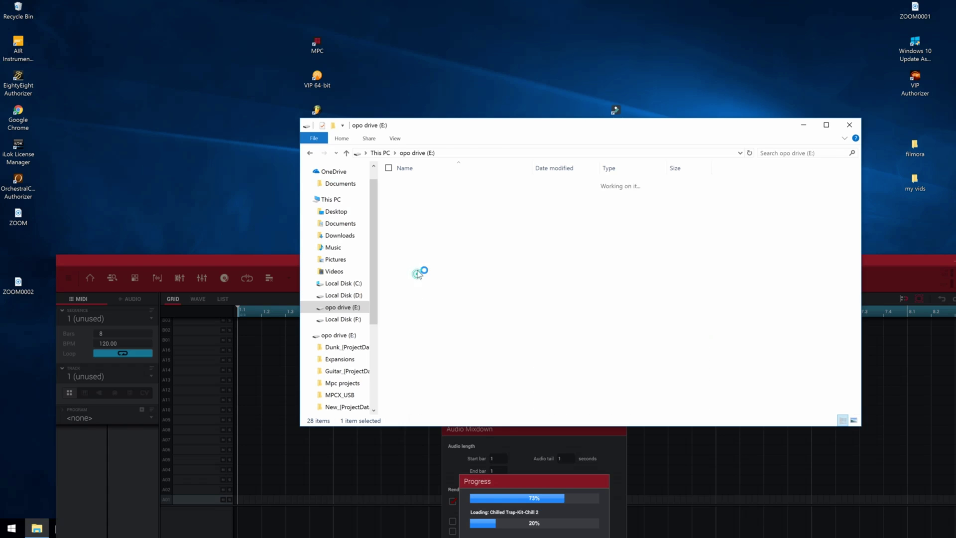
scroll(416, 262, down, 10)
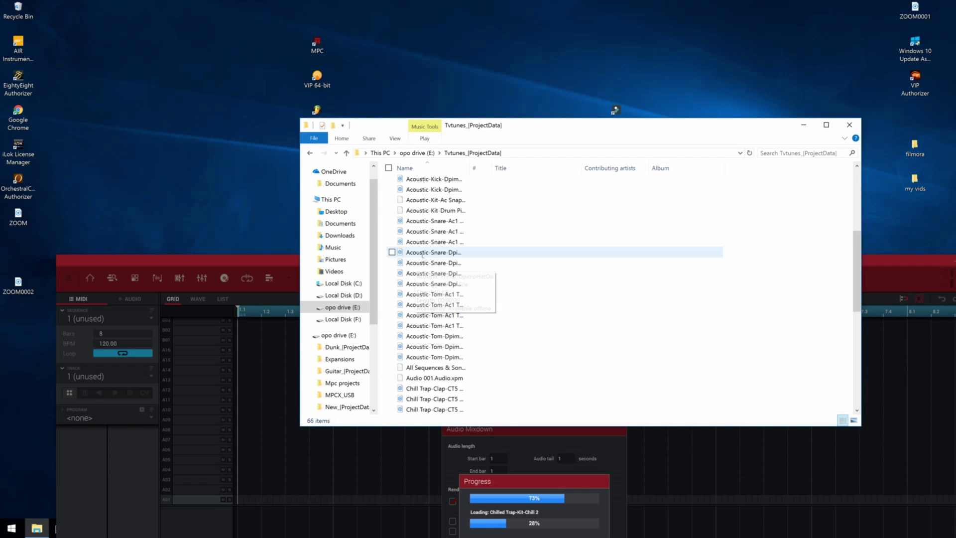
scroll(433, 273, down, 3)
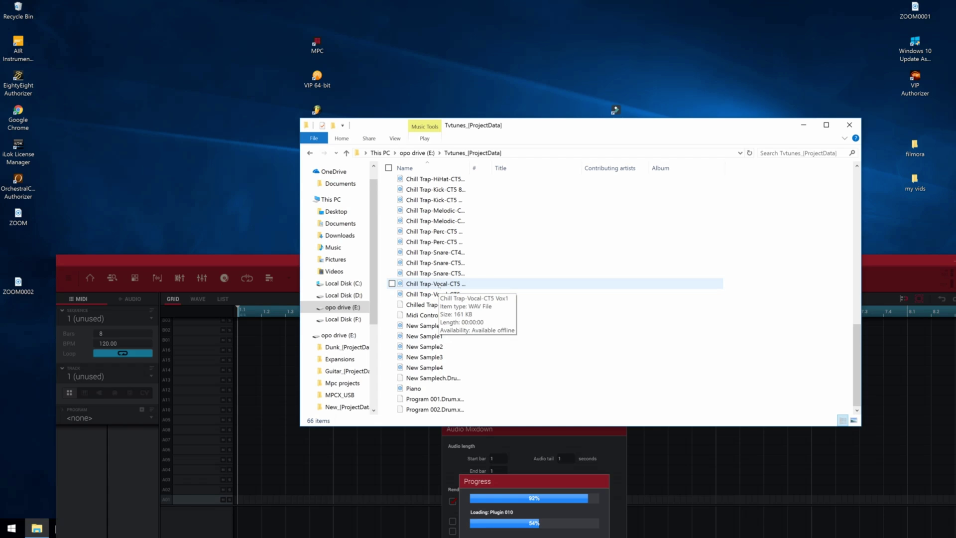
drag(438, 284, 257, 441)
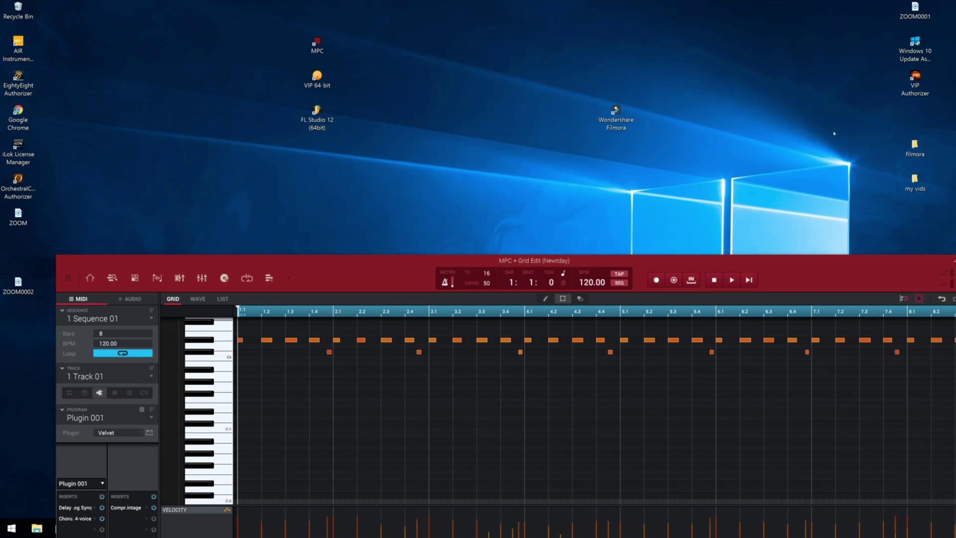
Show Track View listing Tracks 01–09 and check Track 06's program choices without changing it
drag(398, 271, 337, 44)
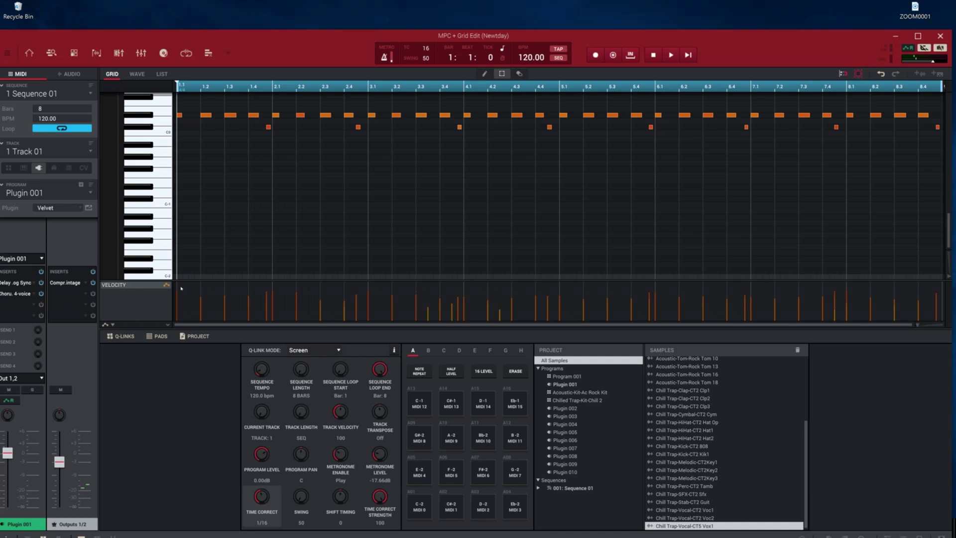
key(t)
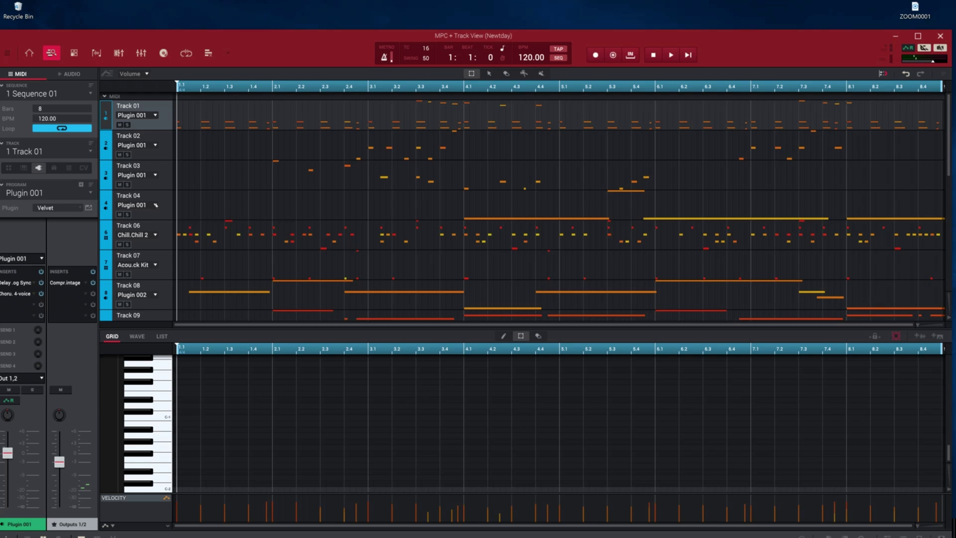
click(155, 235)
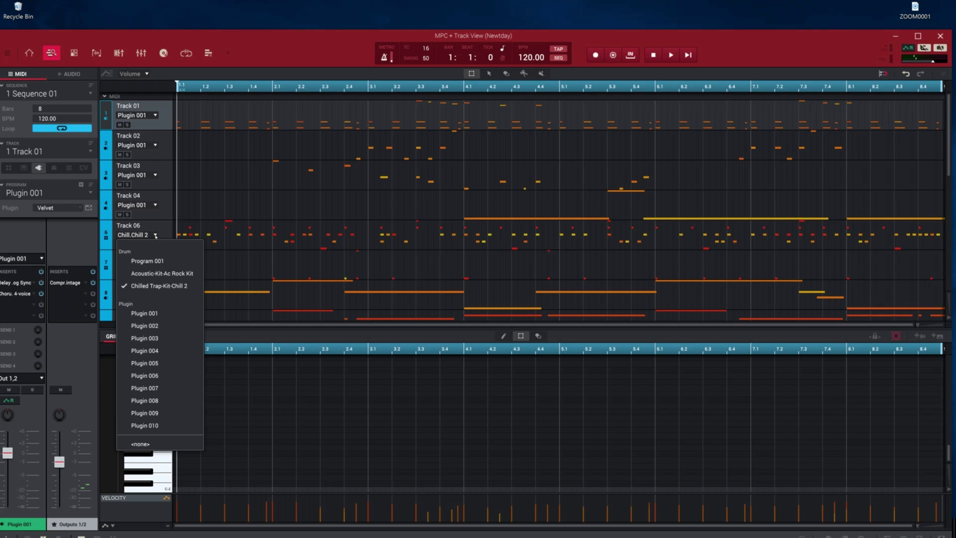
click(162, 234)
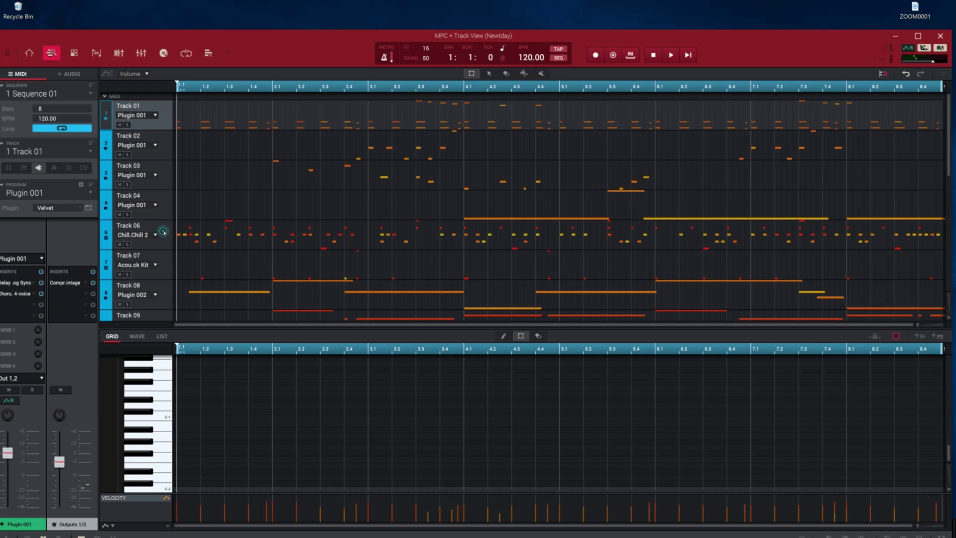